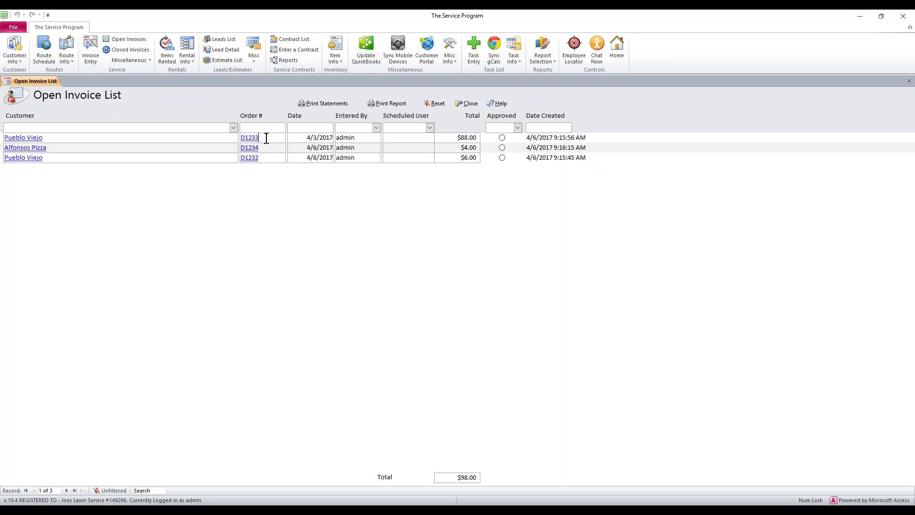
- Examine the order numbers, customers and dates of the three invoices in the open invoice list
drag(261, 137, 242, 138)
drag(47, 138, 4, 138)
drag(306, 137, 333, 137)
drag(78, 157, 8, 157)
drag(306, 157, 339, 167)
drag(265, 147, 228, 147)
drag(57, 147, 5, 147)
drag(299, 147, 338, 152)
- Open Pueblo Viejo's 4/3/2017 invoice, mark it as approved and close it
click(270, 139)
double_click(270, 138)
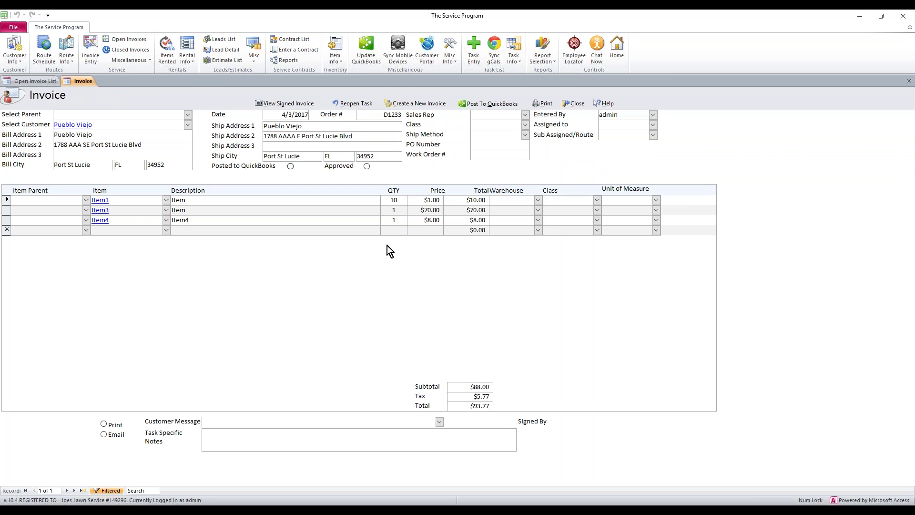
click(366, 167)
click(575, 104)
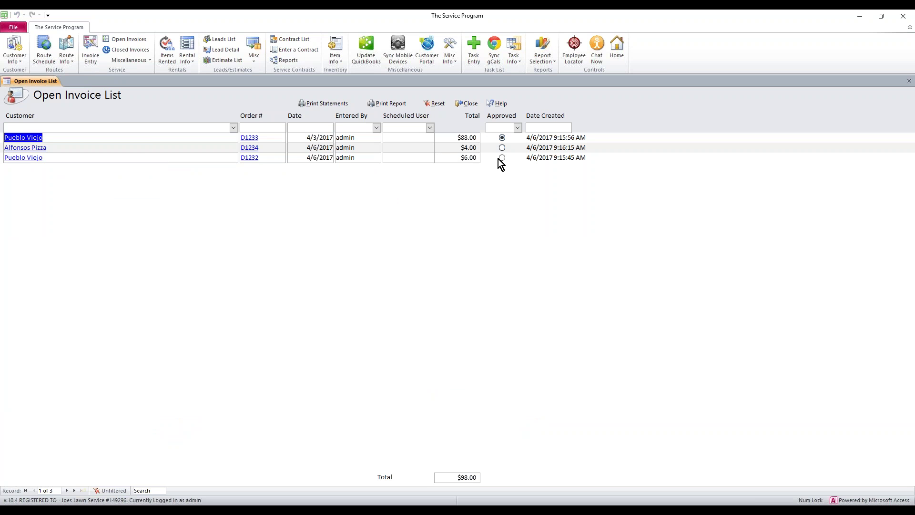
- Reopen Pueblo Viejo's 4/3/2017 invoice, remove its approved mark and close it
click(267, 138)
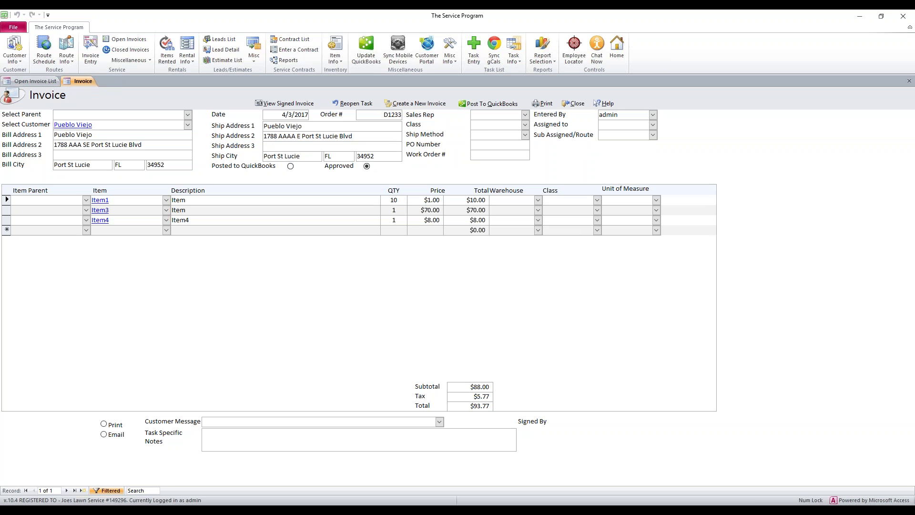
click(366, 167)
click(574, 105)
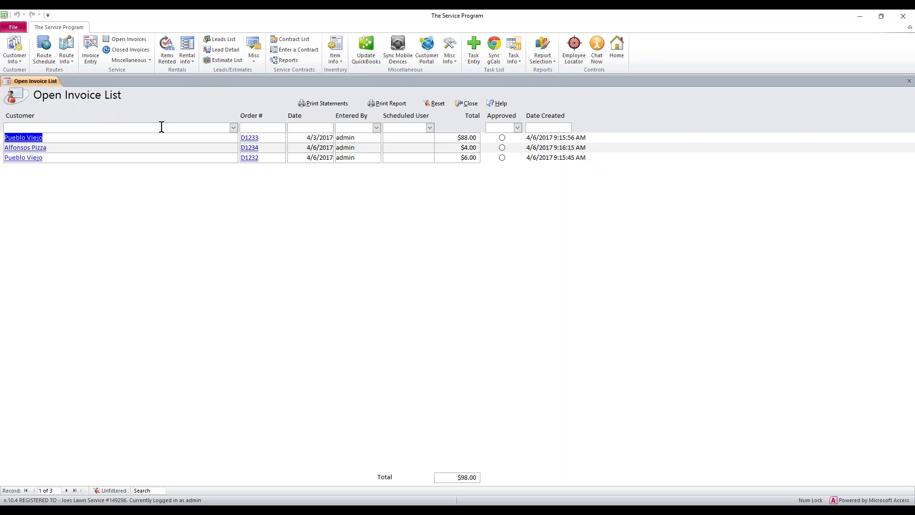
- Open the Post Invoices in Batch form and set the beginning date to 4/1/2017 and the ending date to 4/6/2017
click(124, 59)
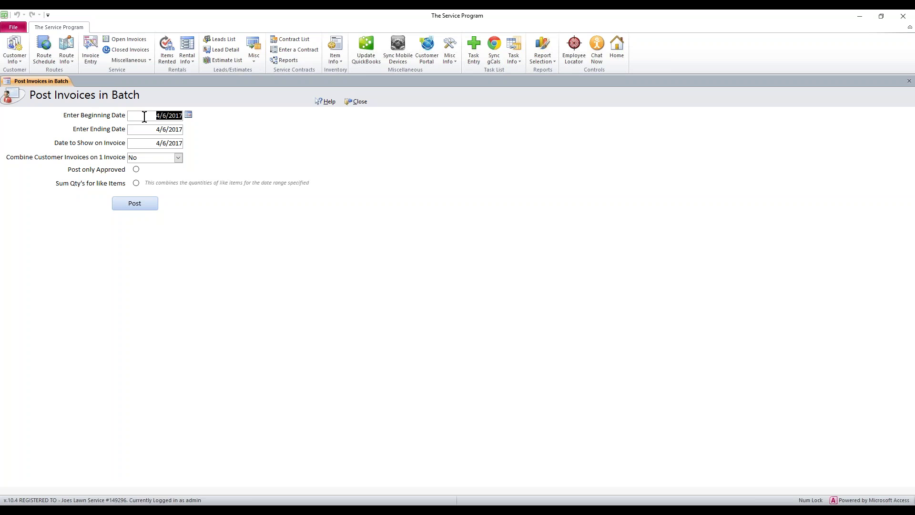
click(189, 116)
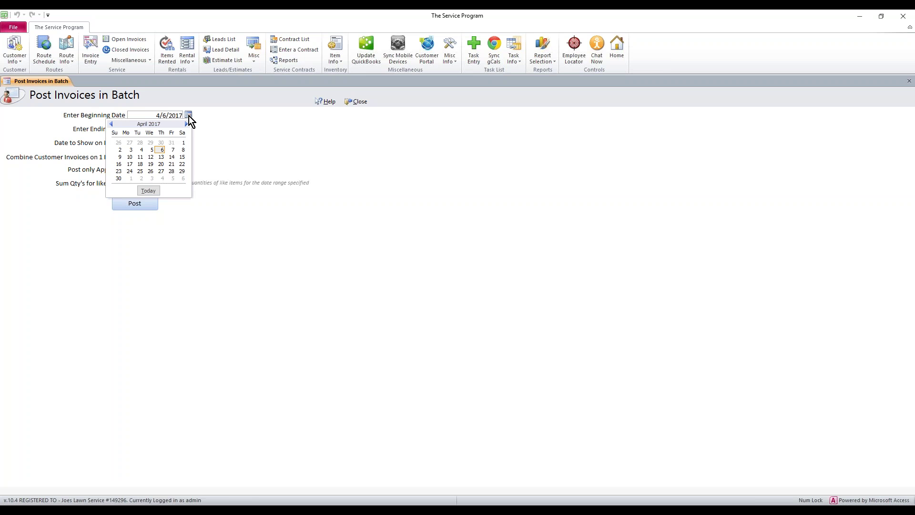
click(183, 143)
click(157, 130)
click(188, 130)
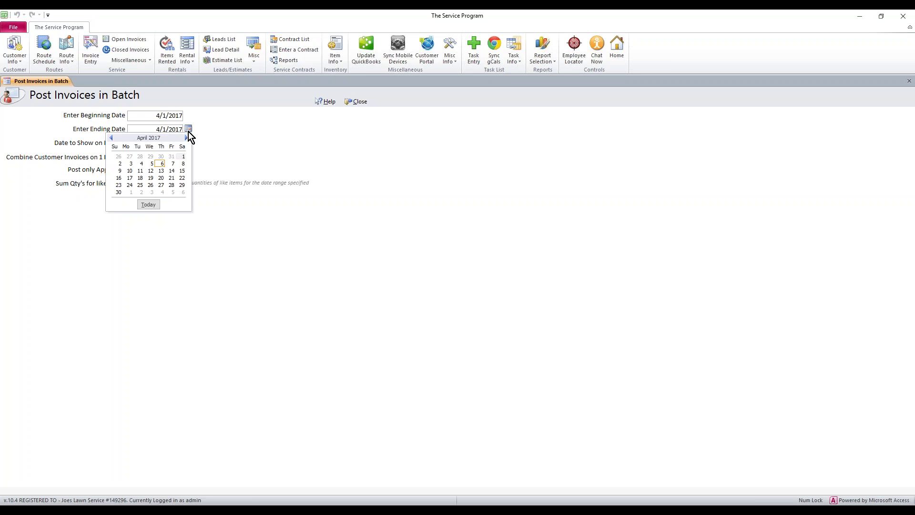
click(162, 165)
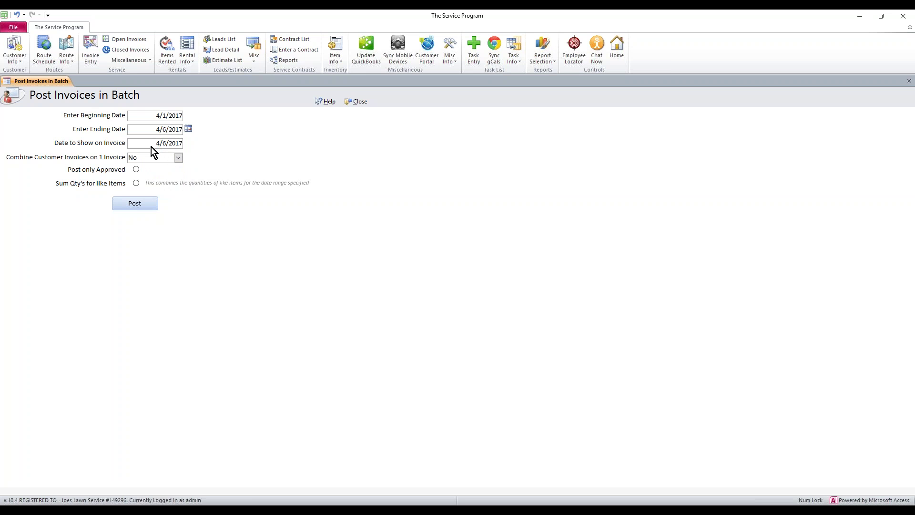
- Set the date to show on the batch-posted invoices to 4/25/2017
key(Tab)
click(189, 143)
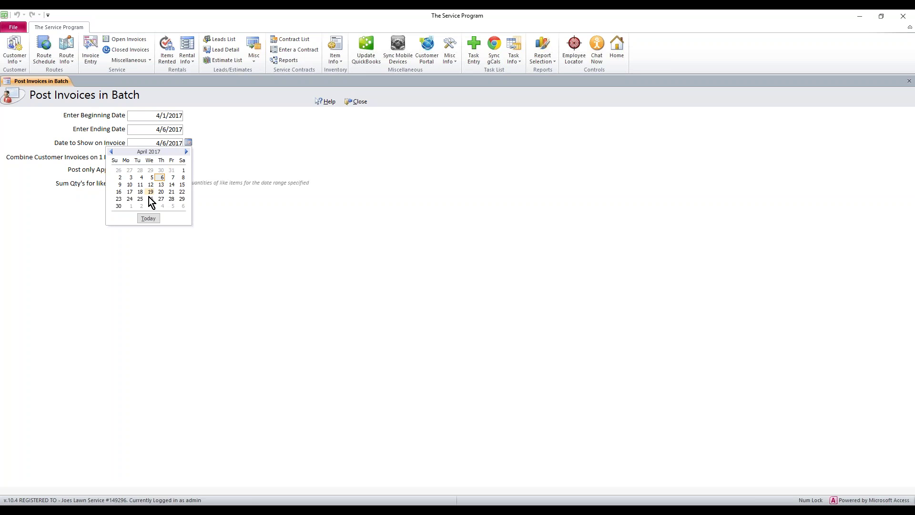
click(140, 199)
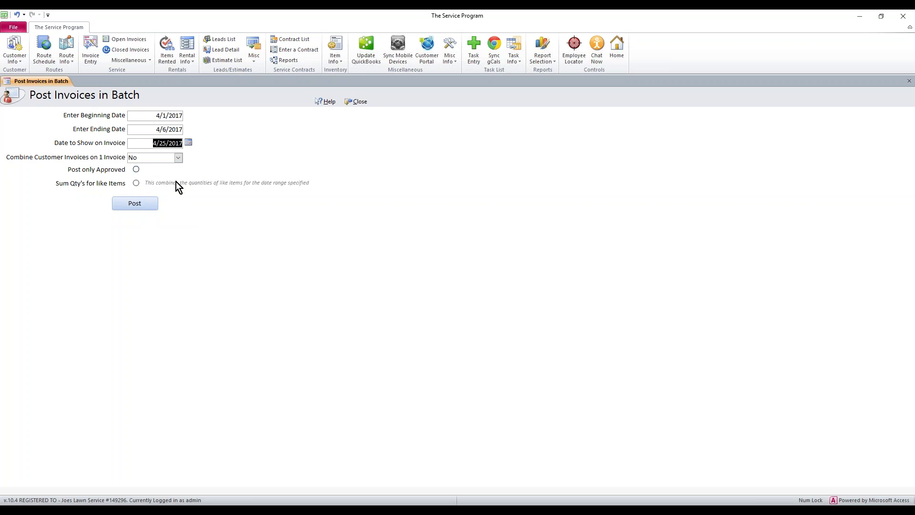
drag(156, 117, 185, 143)
- Set Combine Customer Invoices on 1 Invoice to Yes and enable summing quantities for like items, leaving Post only Approved off
click(154, 158)
click(179, 158)
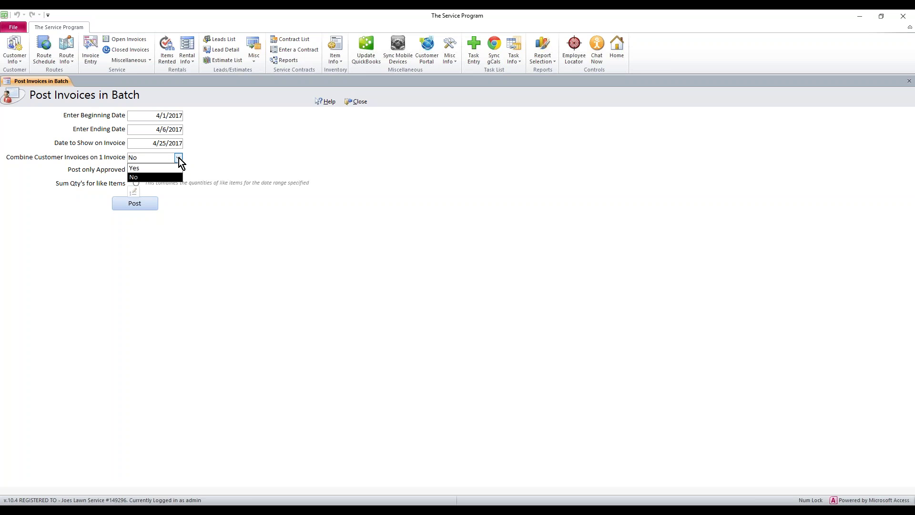
click(170, 169)
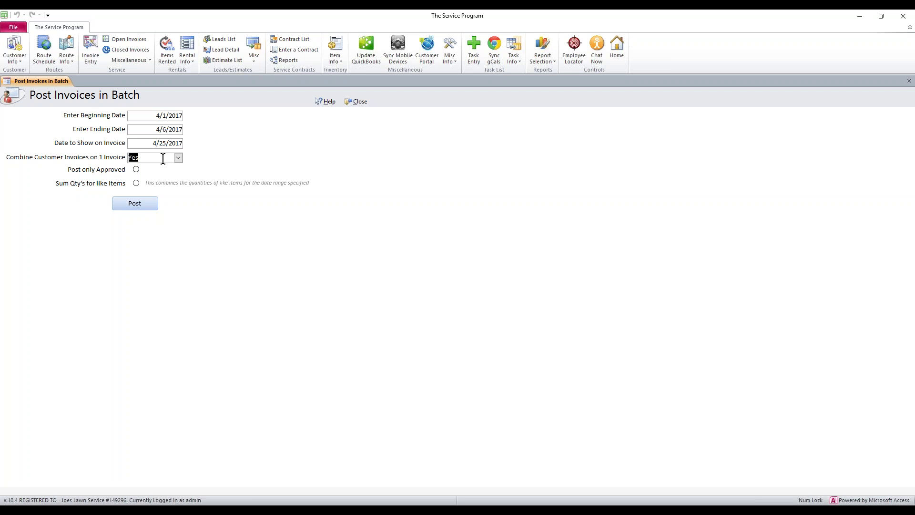
click(163, 159)
click(136, 169)
click(137, 183)
- Post the batch of invoices to QuickBooks, confirm the posting and open the open invoice list
click(135, 205)
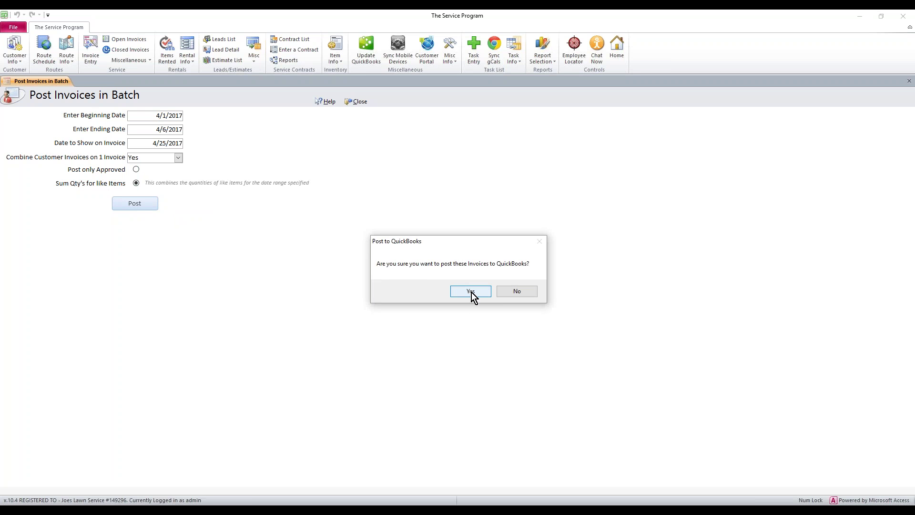
click(471, 292)
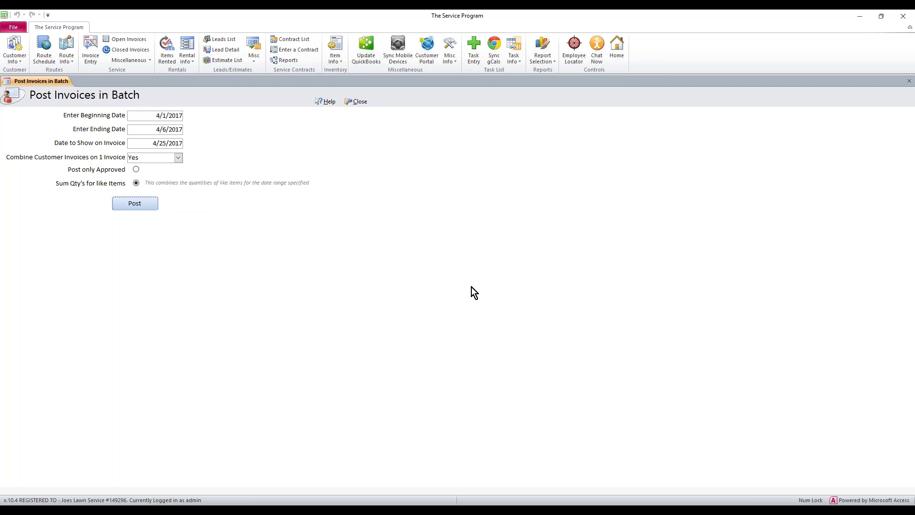
click(122, 41)
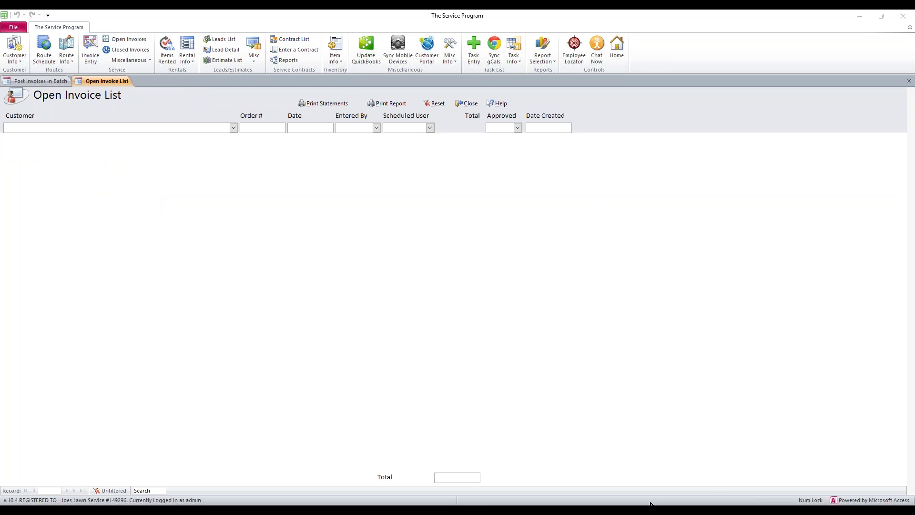
- Switch to QuickBooks and open Pueblo Viejo's invoice dated 04/25/2017 from the customer's transactions
click(608, 509)
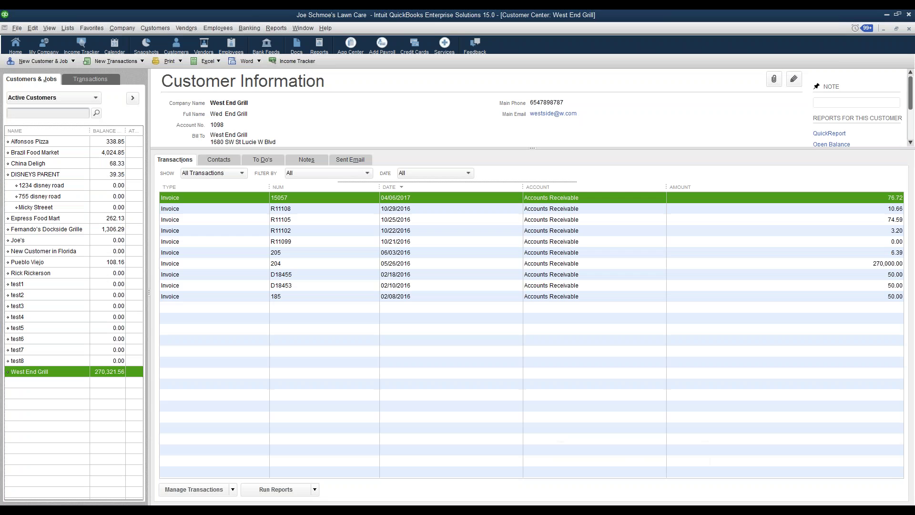
double_click(395, 198)
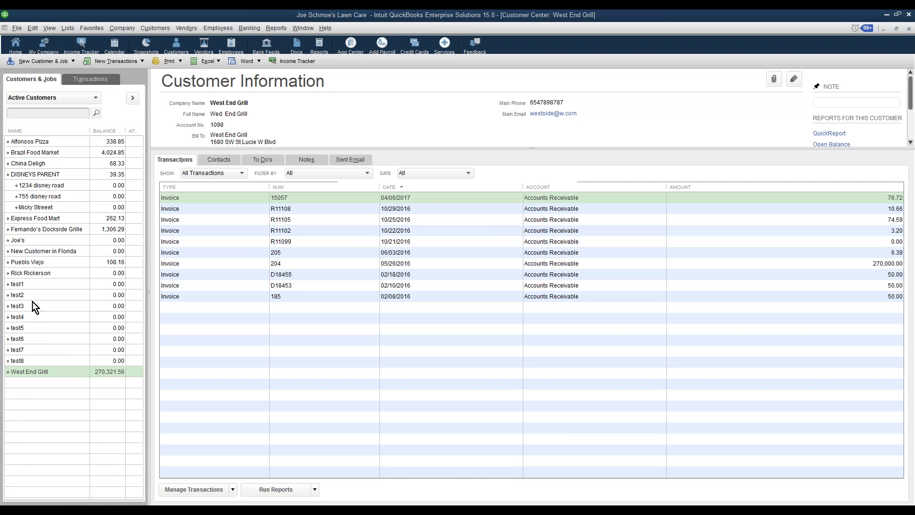
click(19, 263)
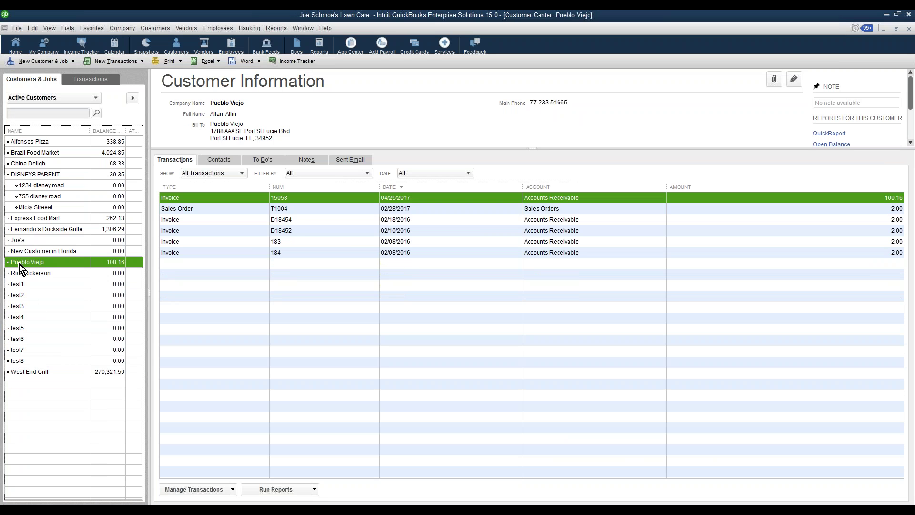
double_click(396, 199)
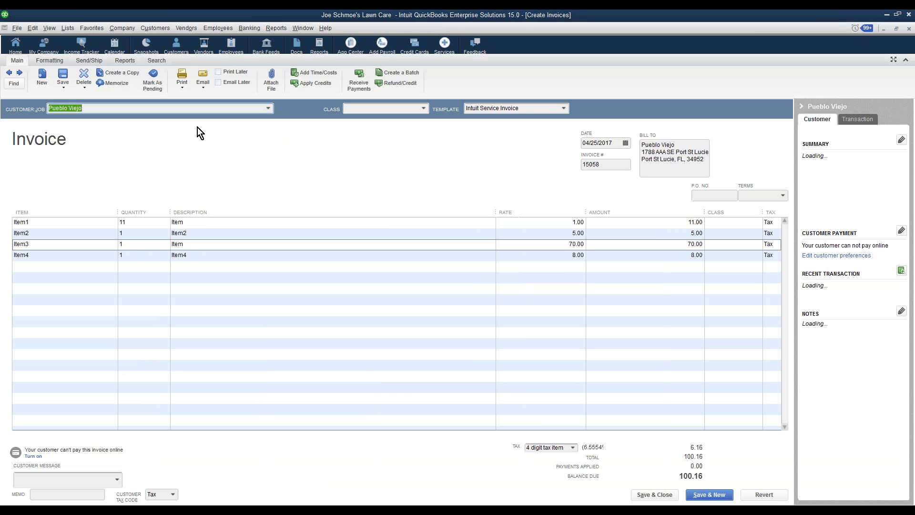
- Check the Item1 line and its combined quantity on Pueblo Viejo's invoice and close the invoice
click(135, 222)
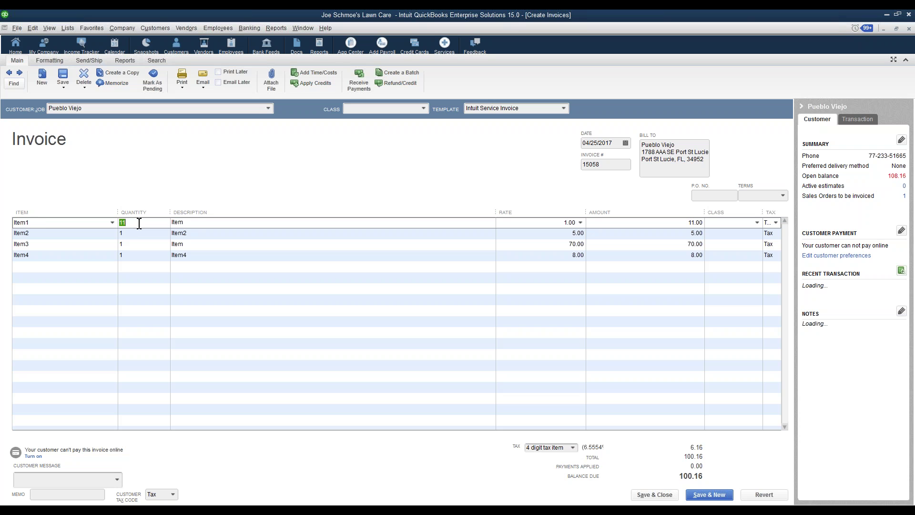
click(13, 222)
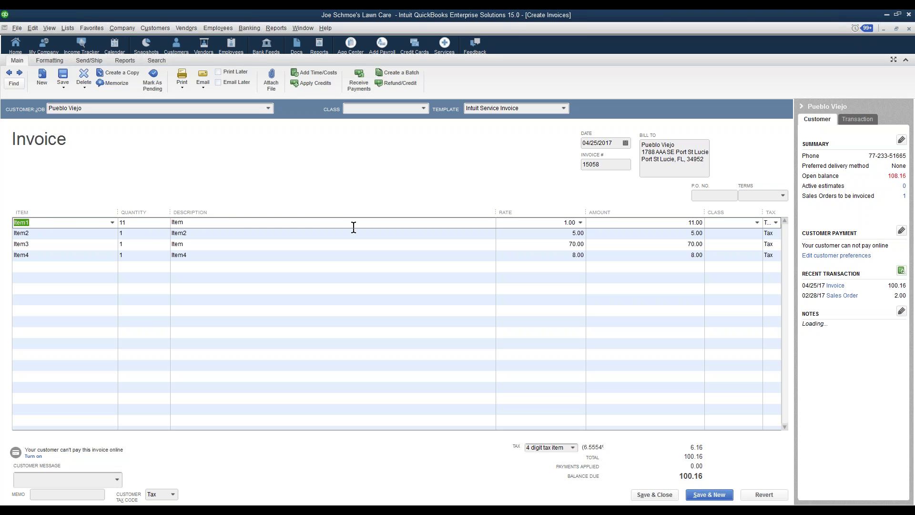
click(659, 495)
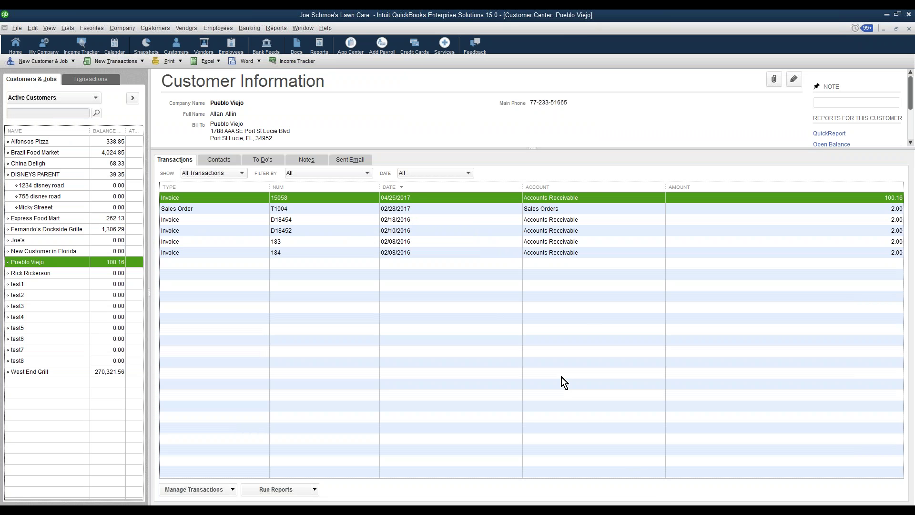
- Open Alfonsos Pizza's invoice dated 04/25/2017 from the customer's transactions to review its items
click(33, 142)
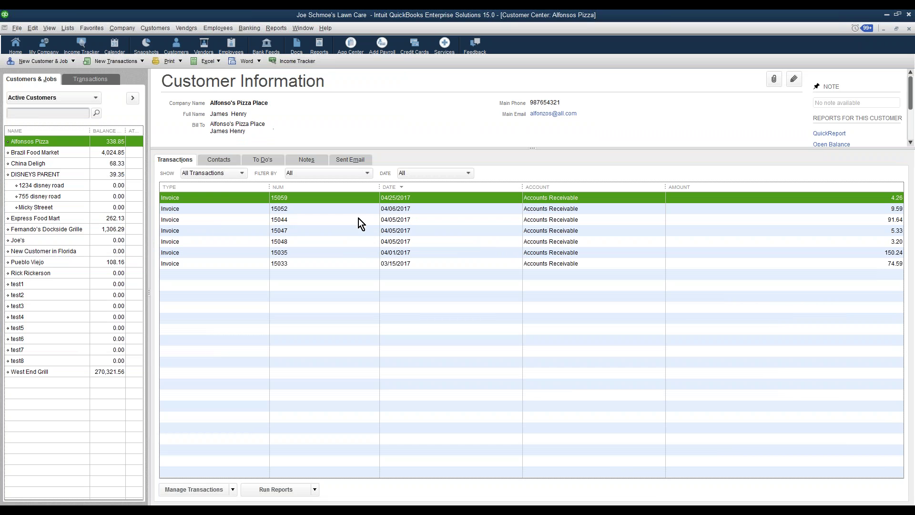
double_click(405, 197)
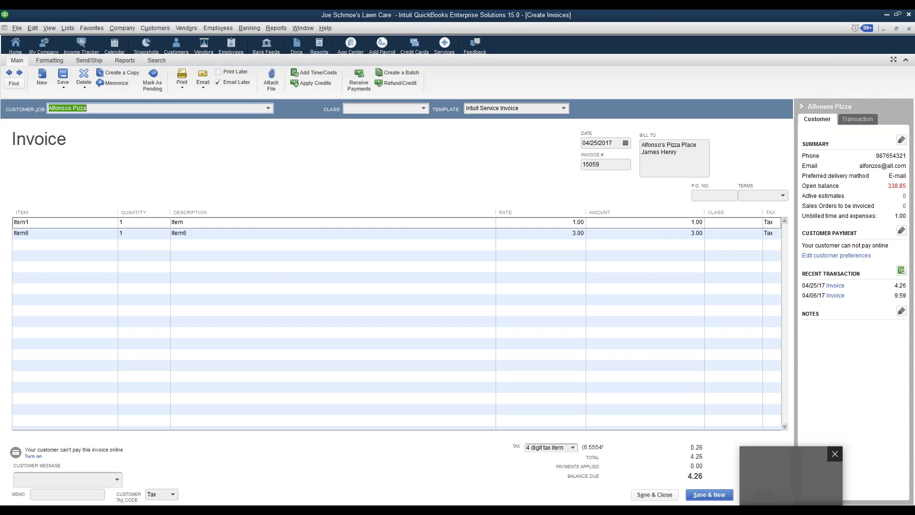
click(747, 509)
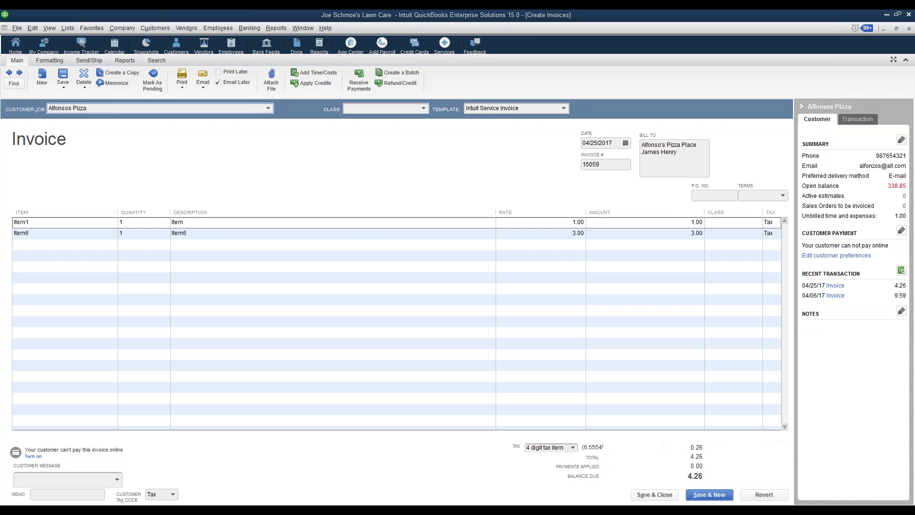